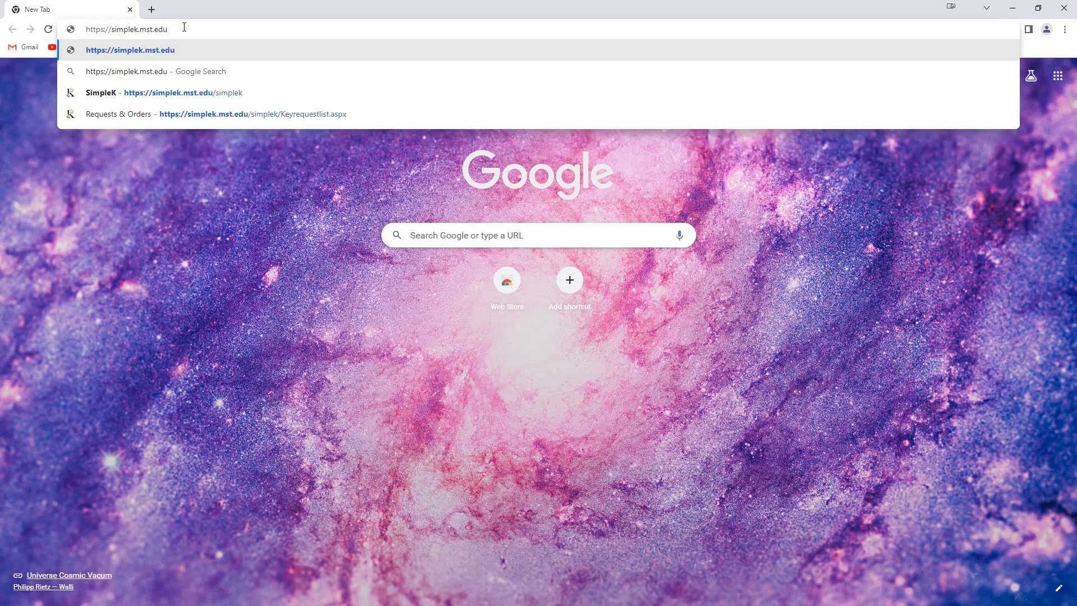
Step: Enter the SimpleK address mst.edu/simplek in a new Chrome tab's address bar
text(/simplek)
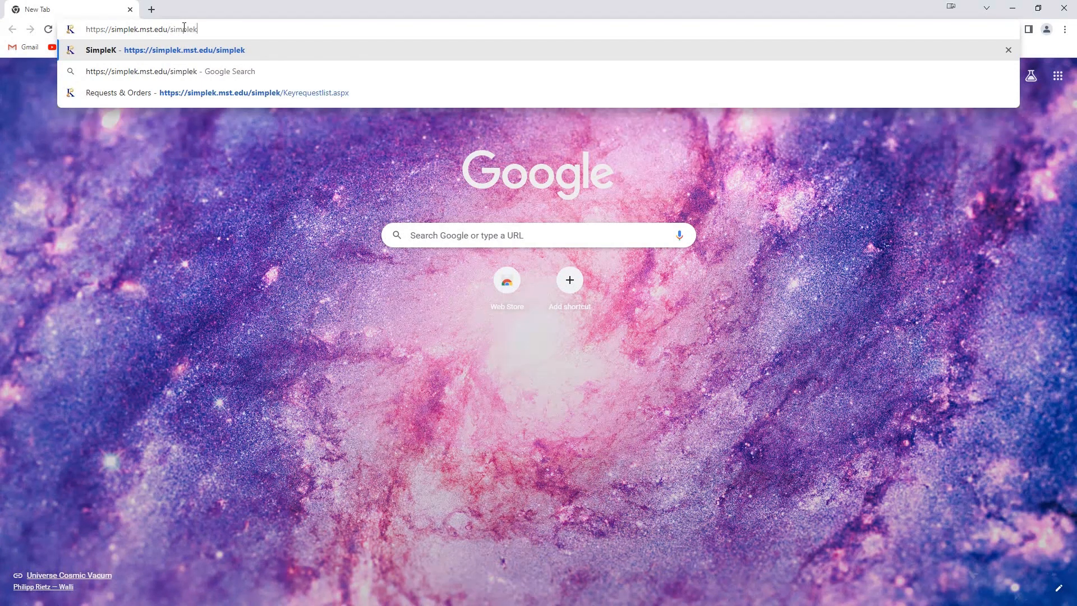
Step: Load the SimpleK site and sign in with the account username and password
key(Return)
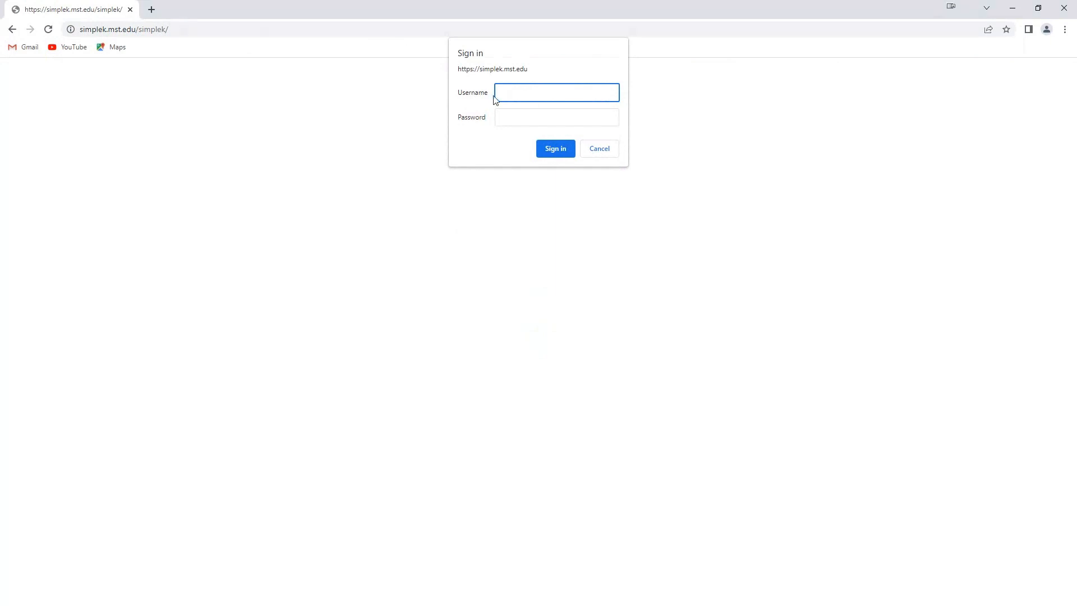
click(525, 121)
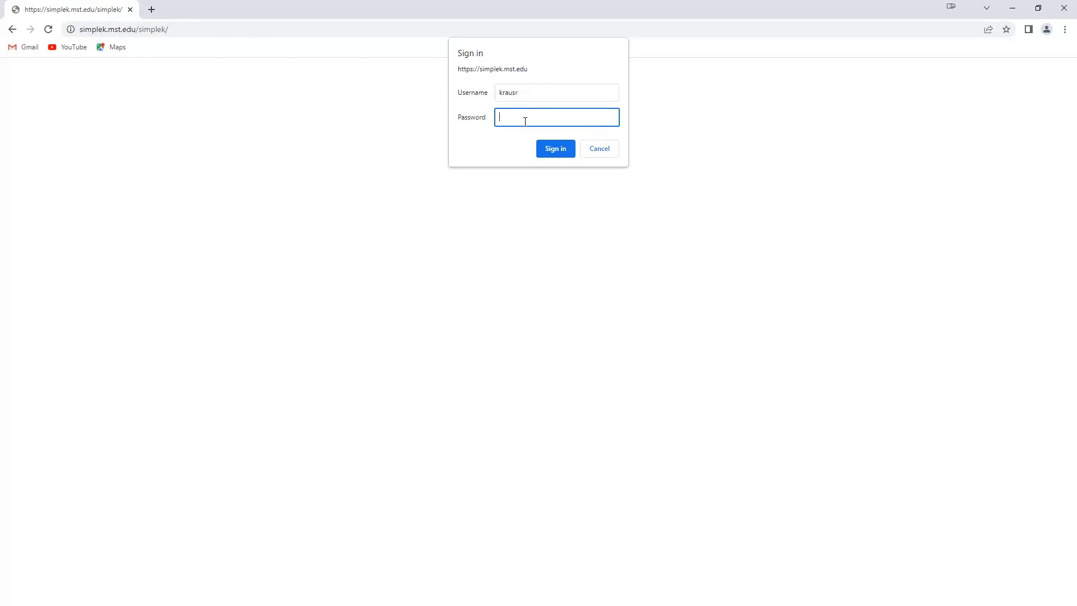
text(•••••••••)
click(555, 153)
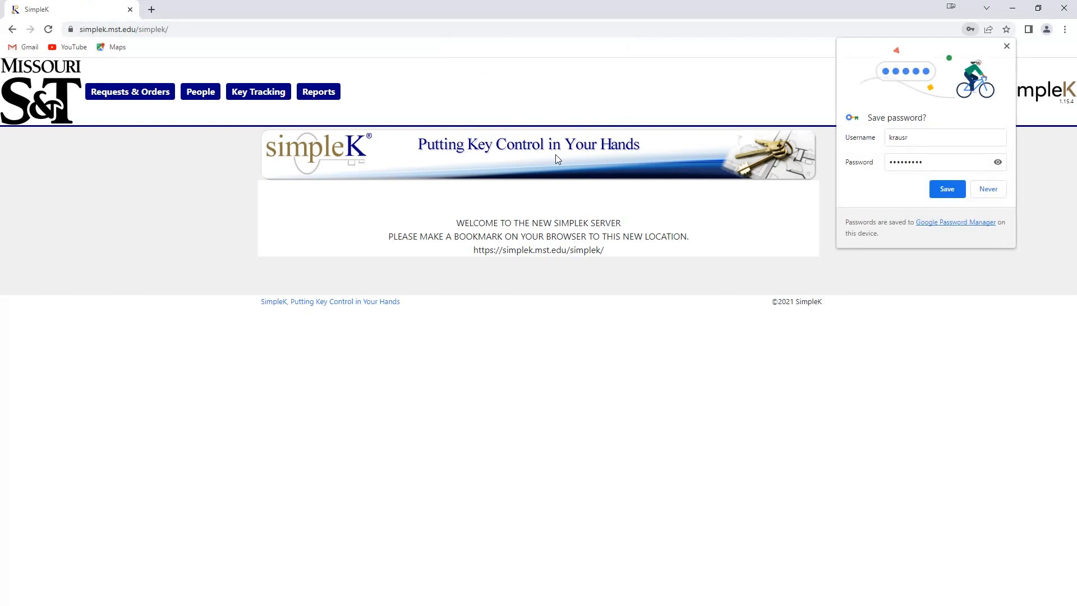
Step: Dismiss the save-password prompt and start a New Key Request under Requests & Orders
click(1007, 46)
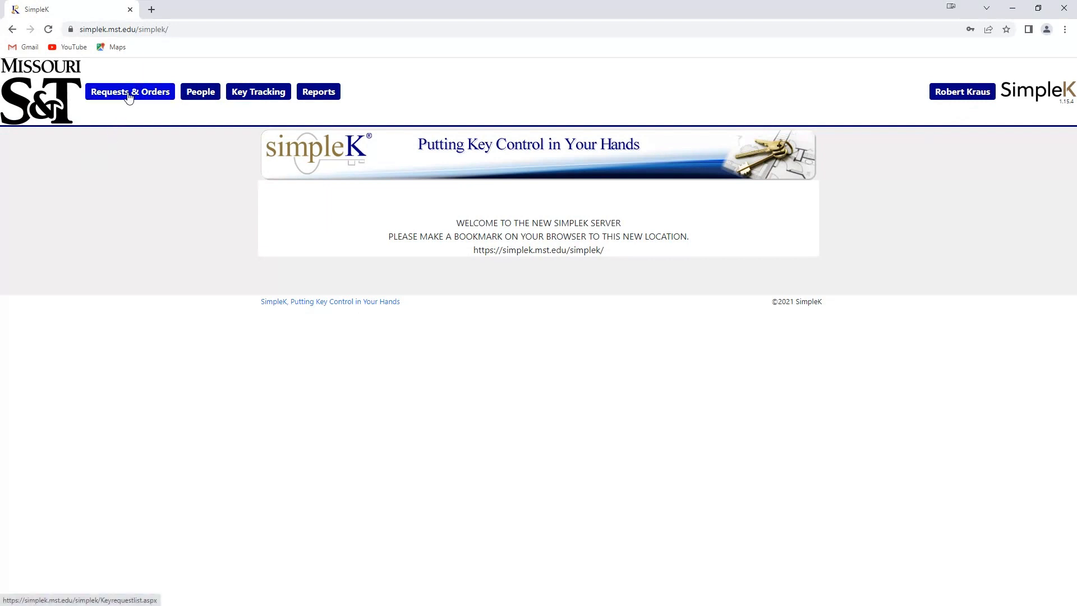
click(129, 96)
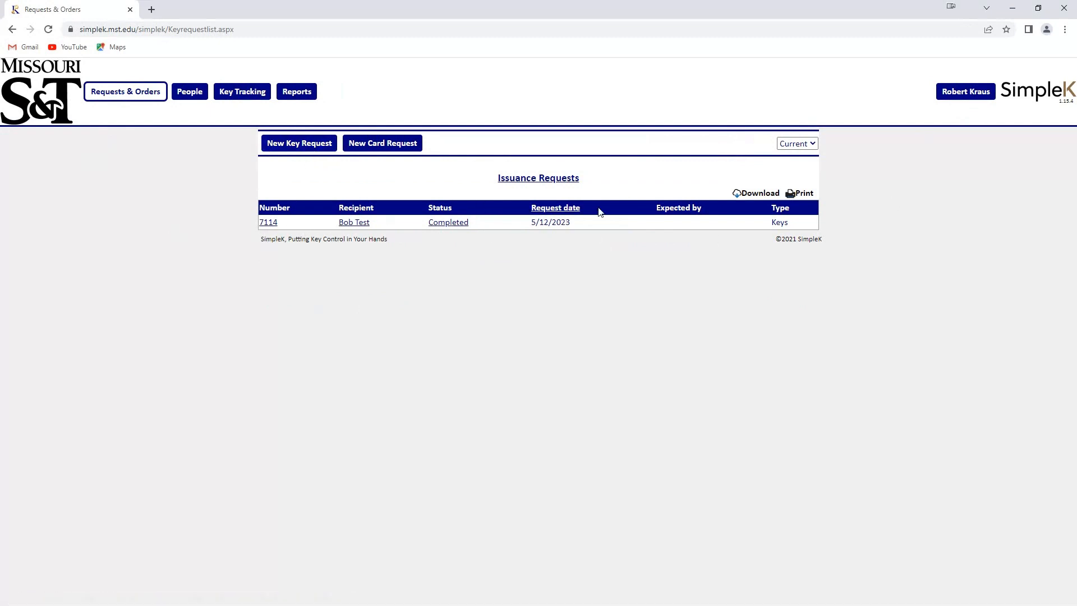
click(296, 147)
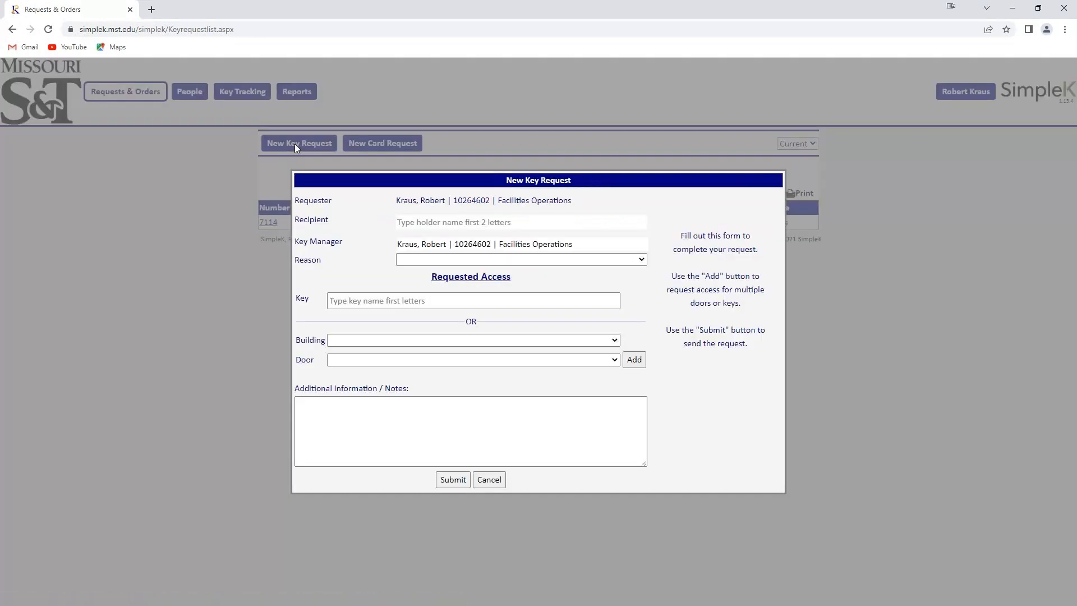
Step: Search 'test' in the Recipient field and select the test user as recipient
click(403, 223)
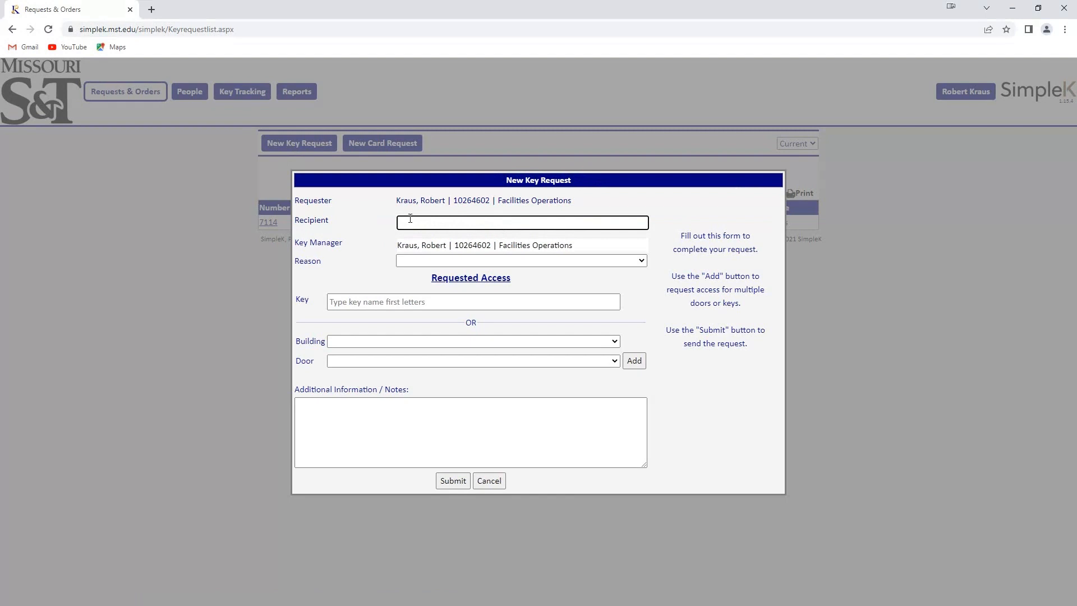
text(test)
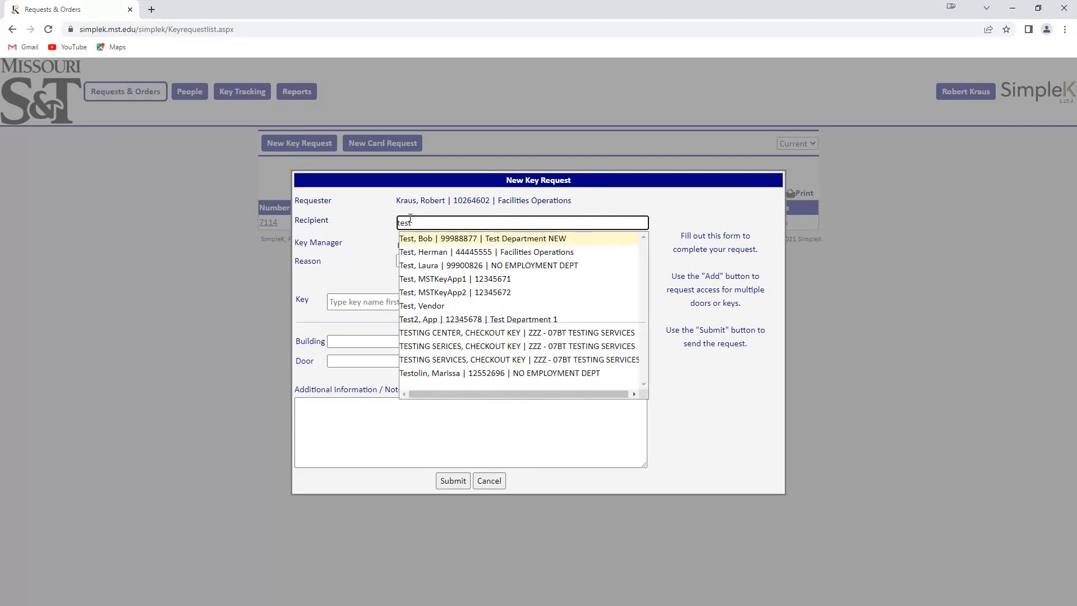
click(435, 268)
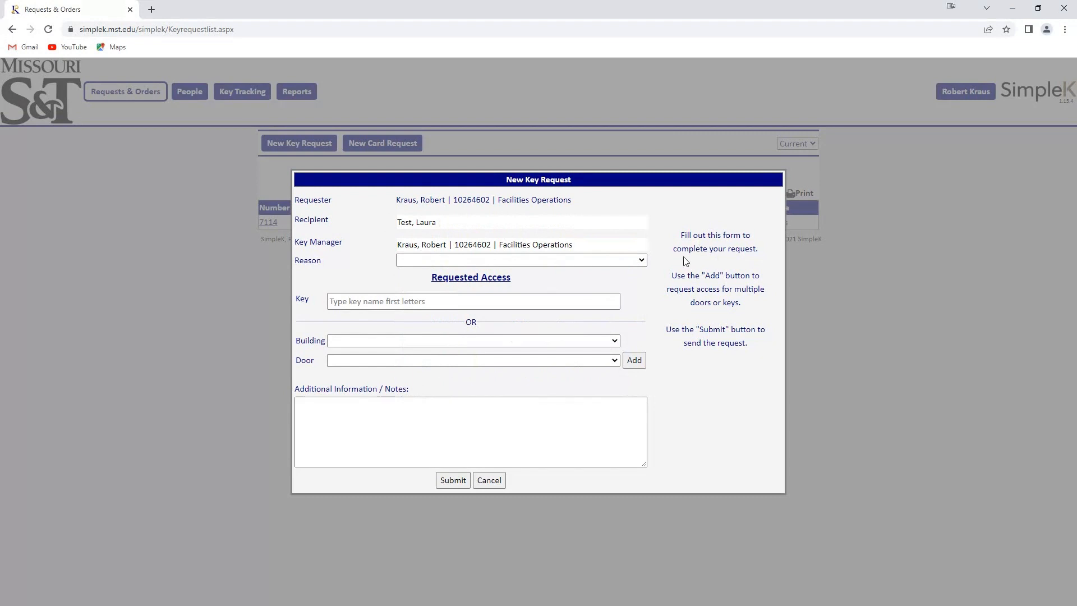
Step: Add key 4E011 to the request and acknowledge the no-door-access warning
click(352, 301)
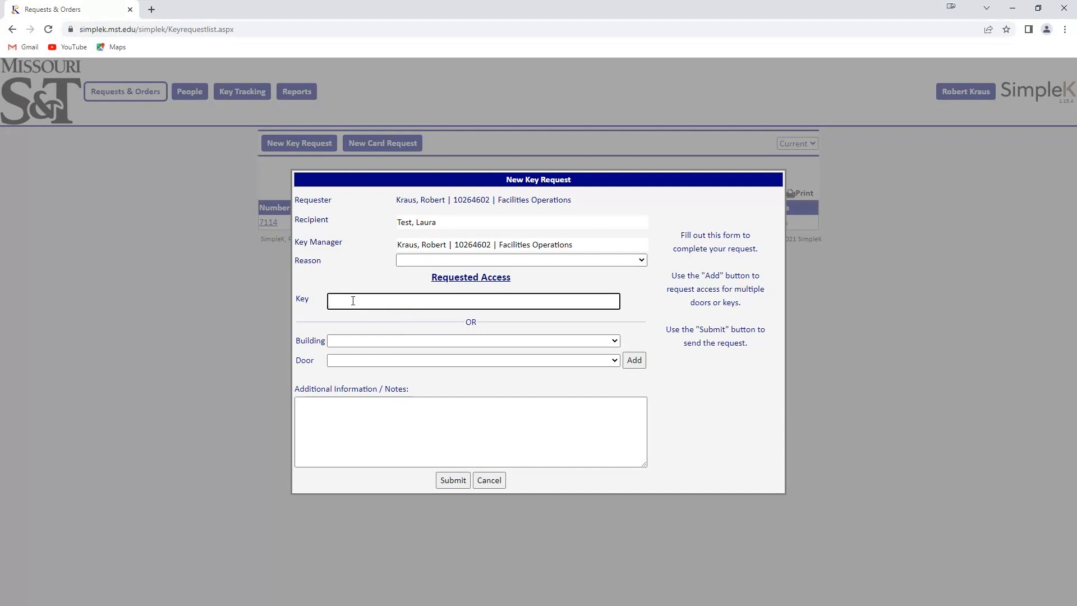
text(4)
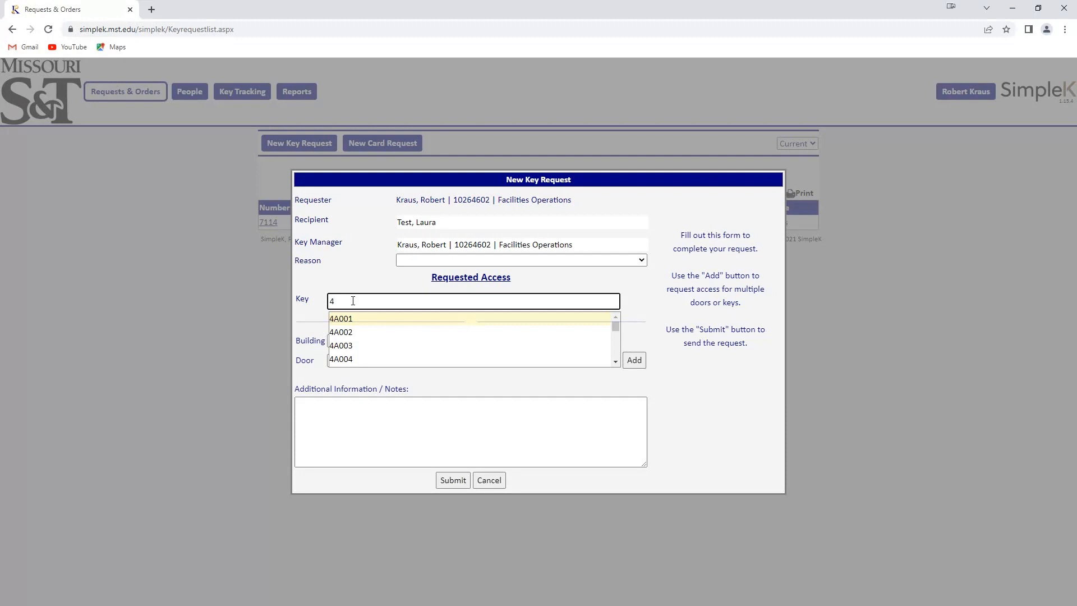
text(e)
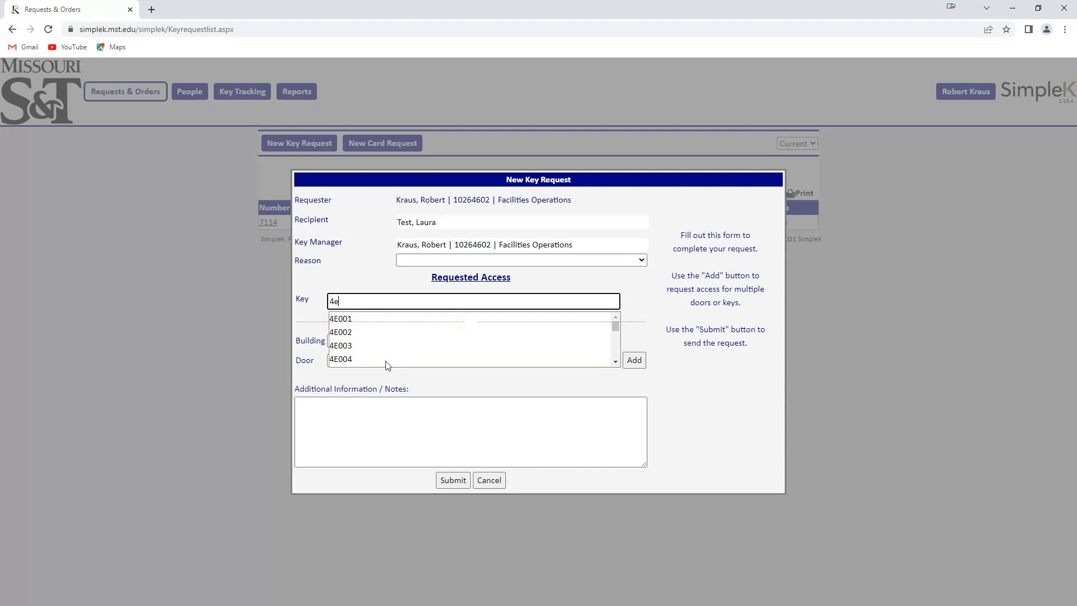
scroll(390, 345, down, 2)
scroll(390, 345, up, 2)
scroll(391, 345, down, 1)
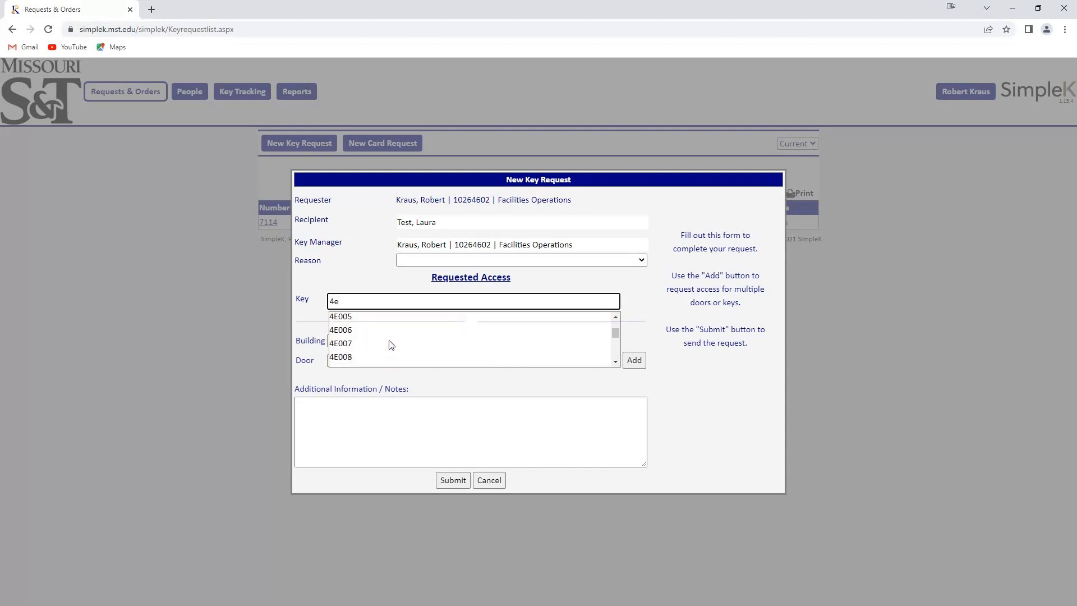
scroll(370, 343, down, 1)
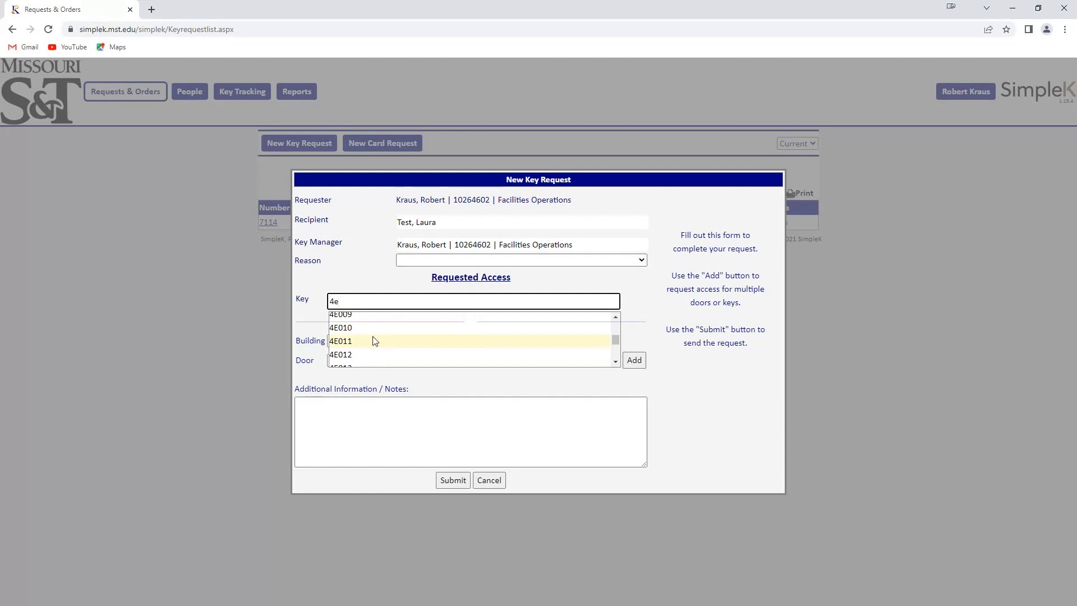
click(362, 343)
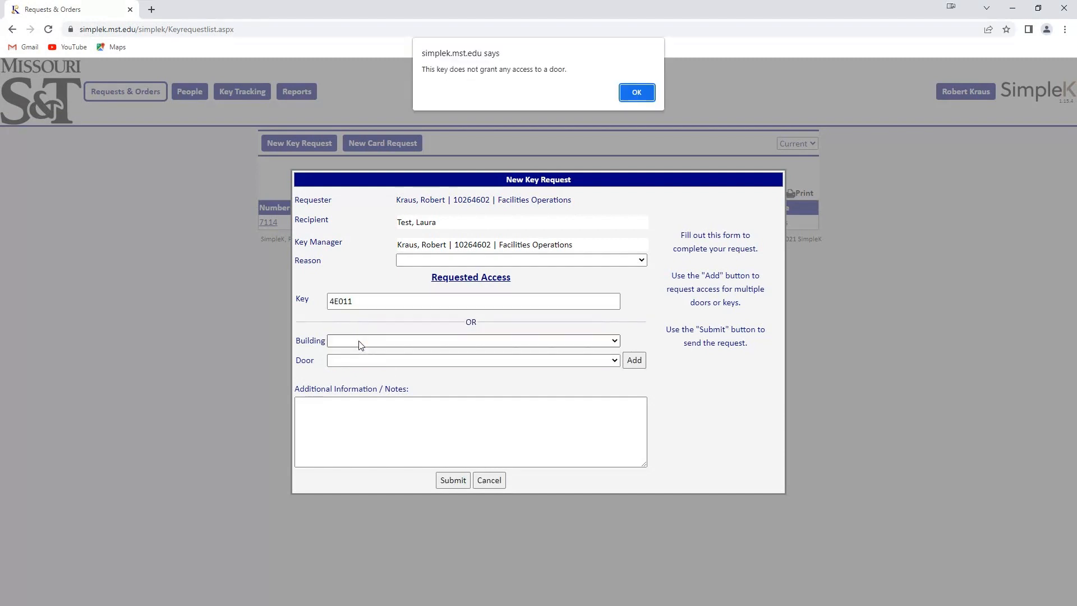
click(629, 91)
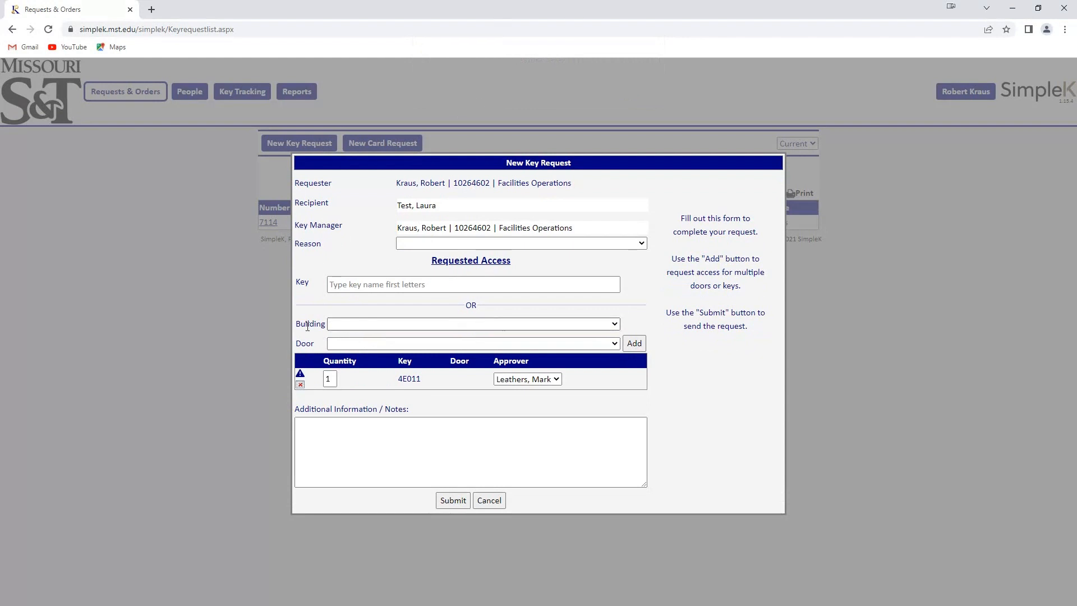
Step: Select building GENERAL SERVICES and door 103 | GENERAL SERVICES | First Floor
click(331, 283)
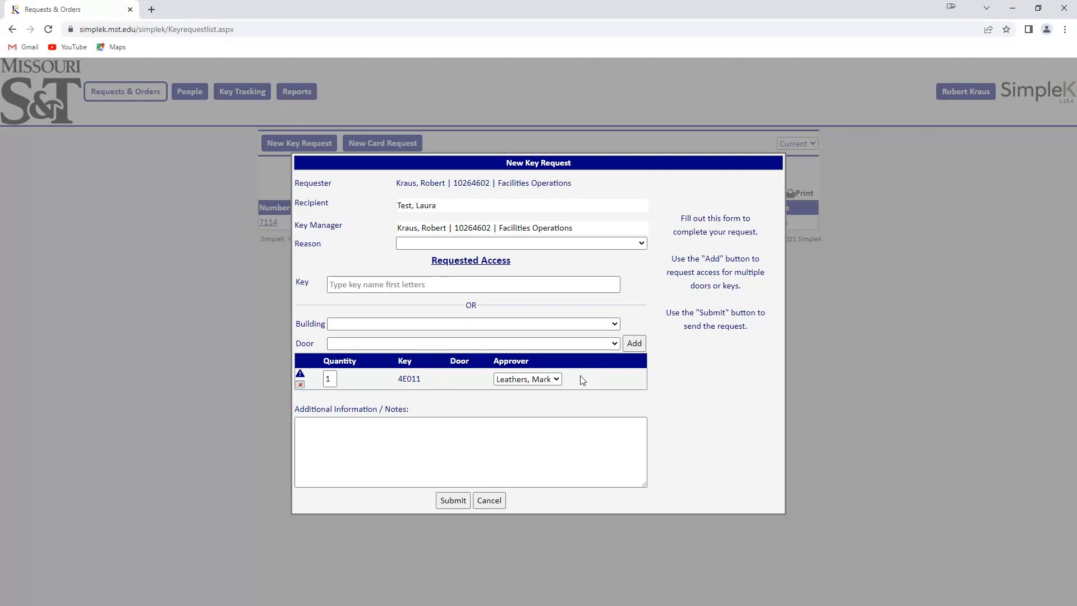
click(348, 325)
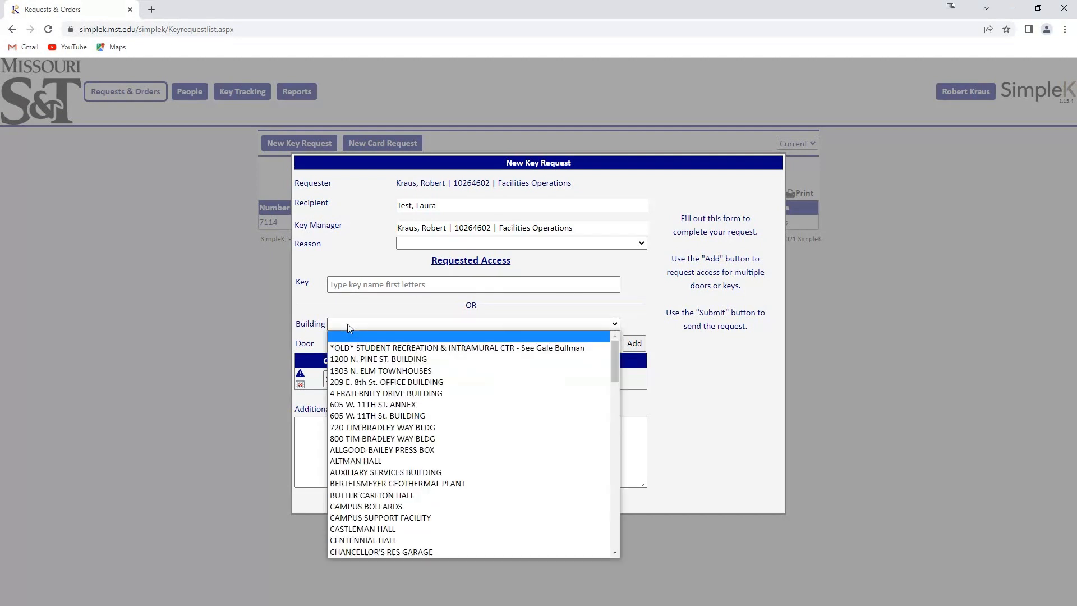
scroll(432, 398, down, 4)
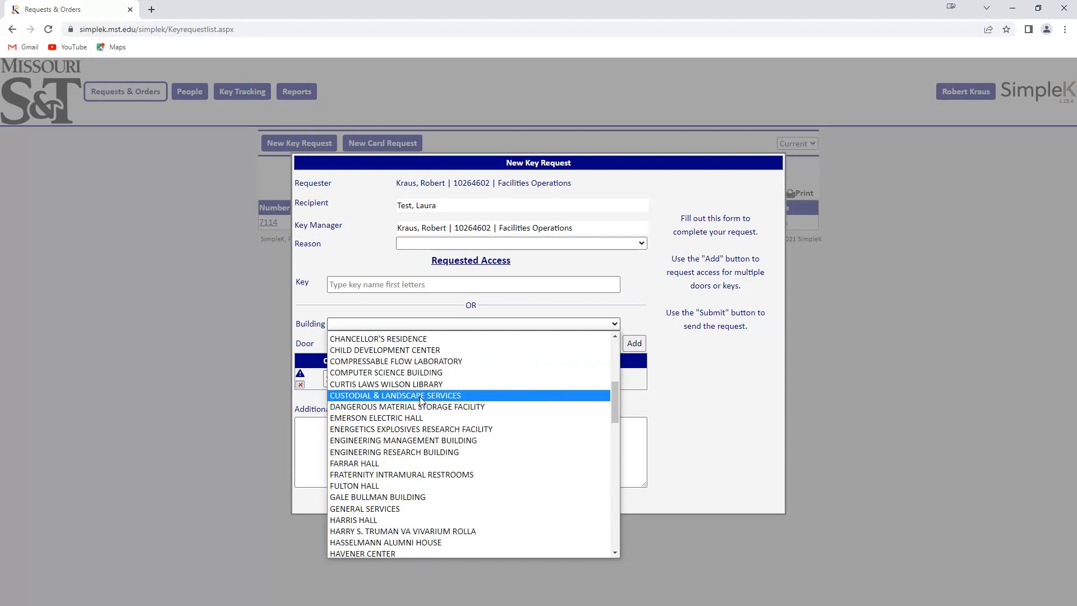
click(369, 509)
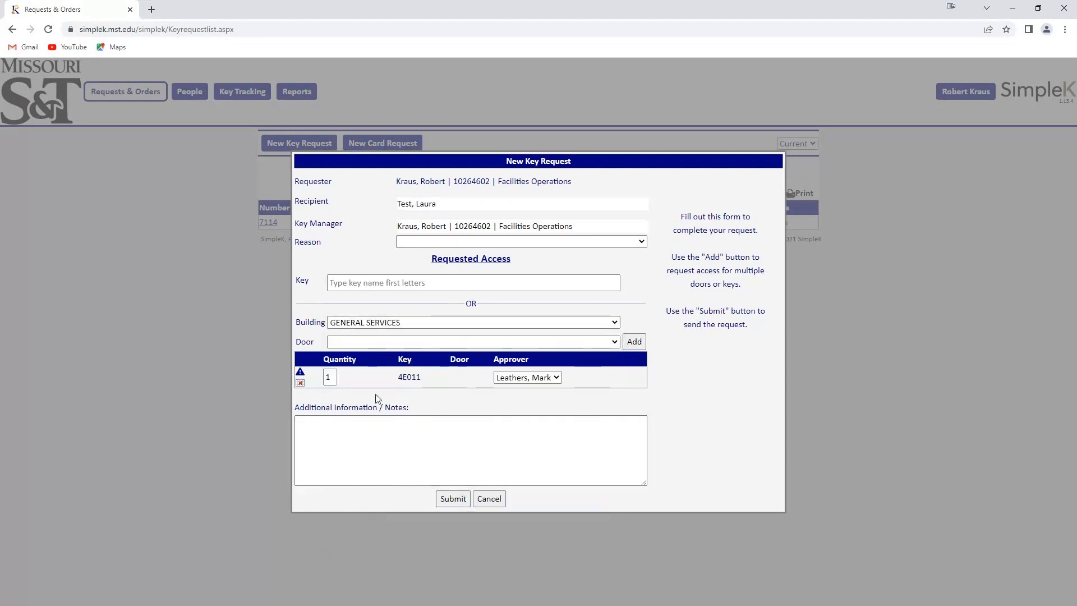
click(374, 340)
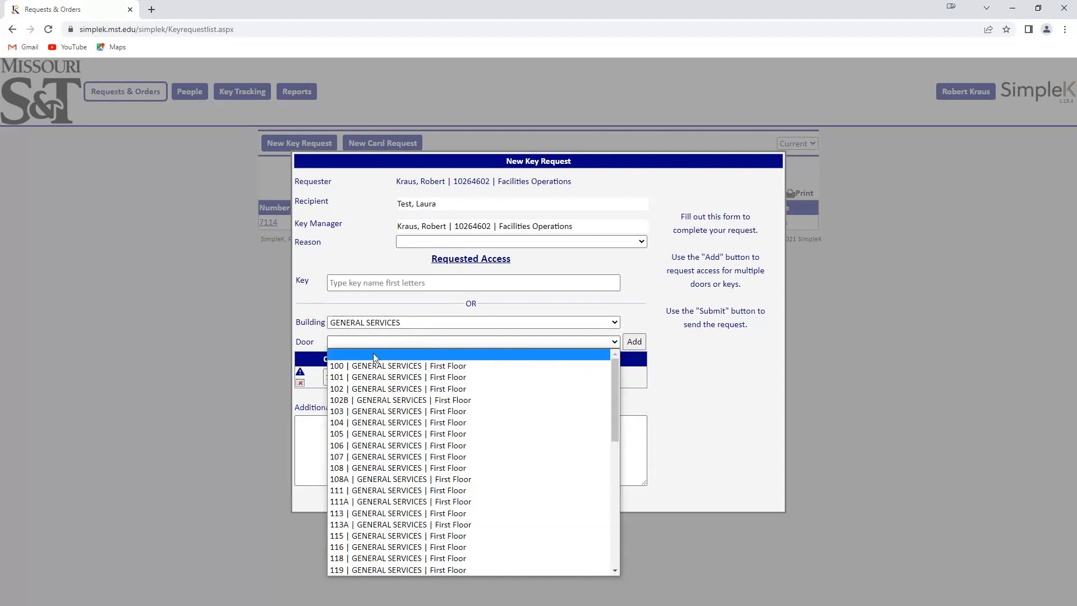
click(366, 411)
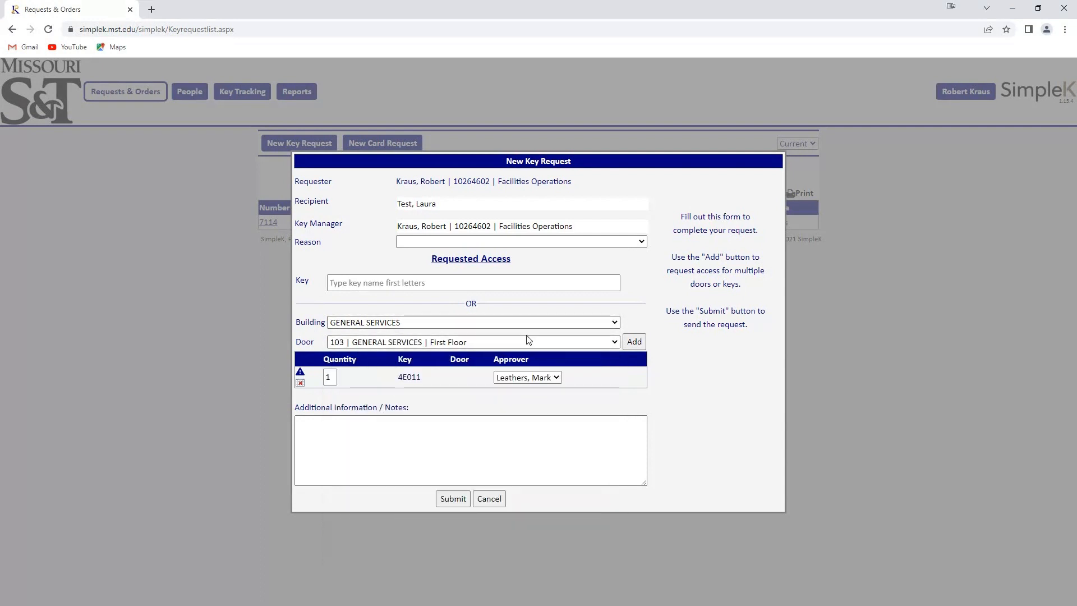
Step: Add door 103 to the request, keep the current approver, and delete the 4E011 key row
click(635, 343)
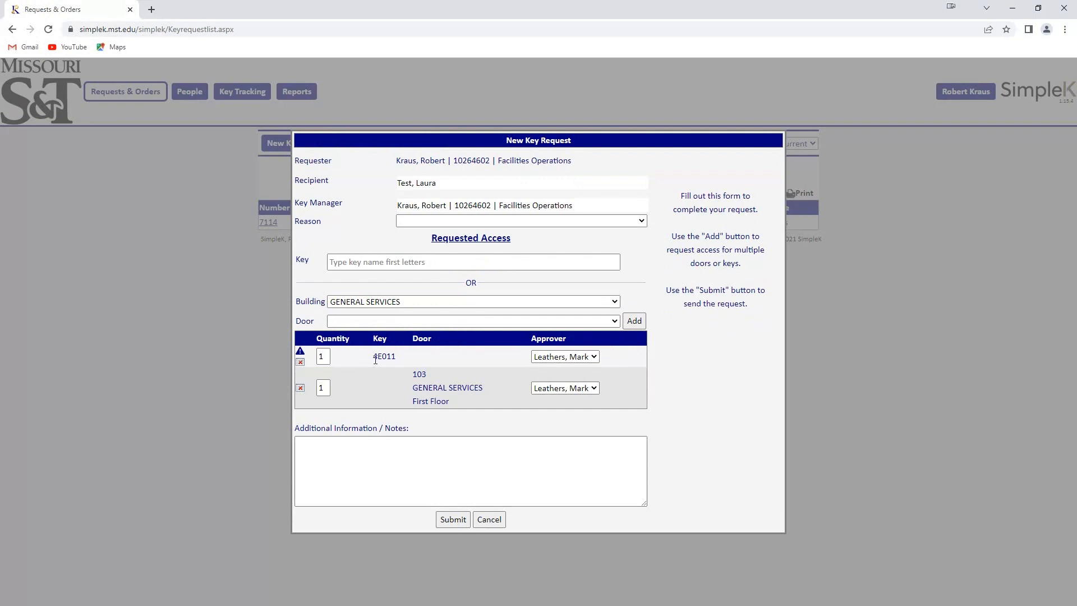
click(597, 361)
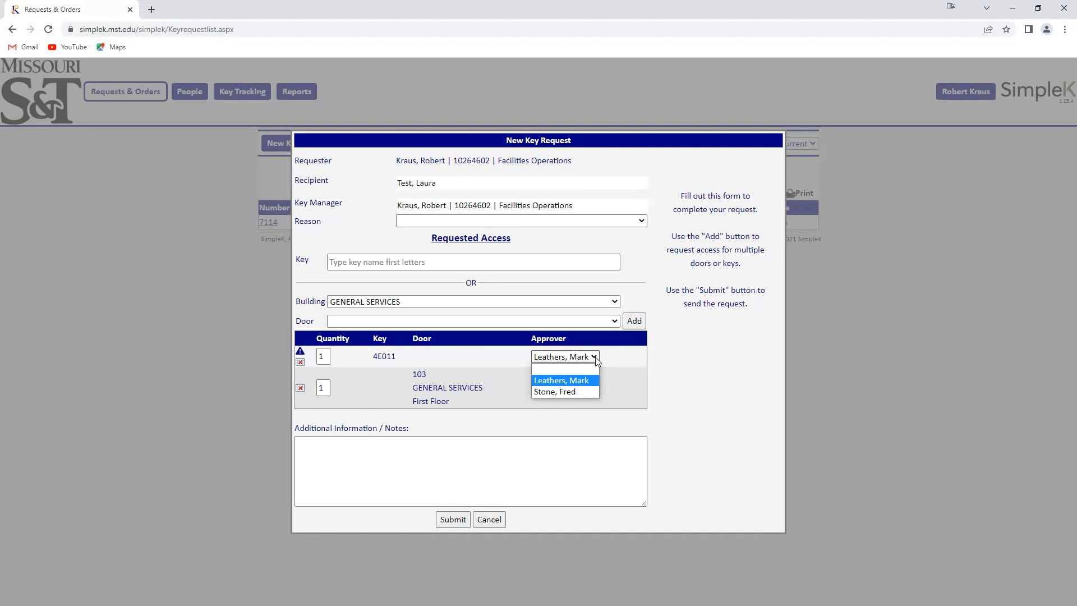
click(616, 358)
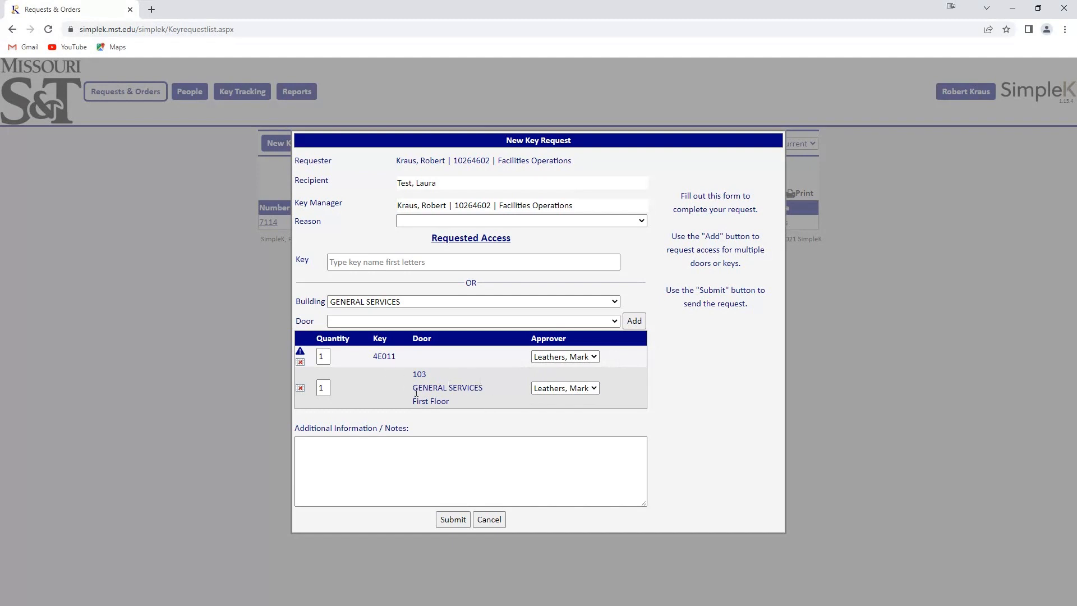
click(301, 363)
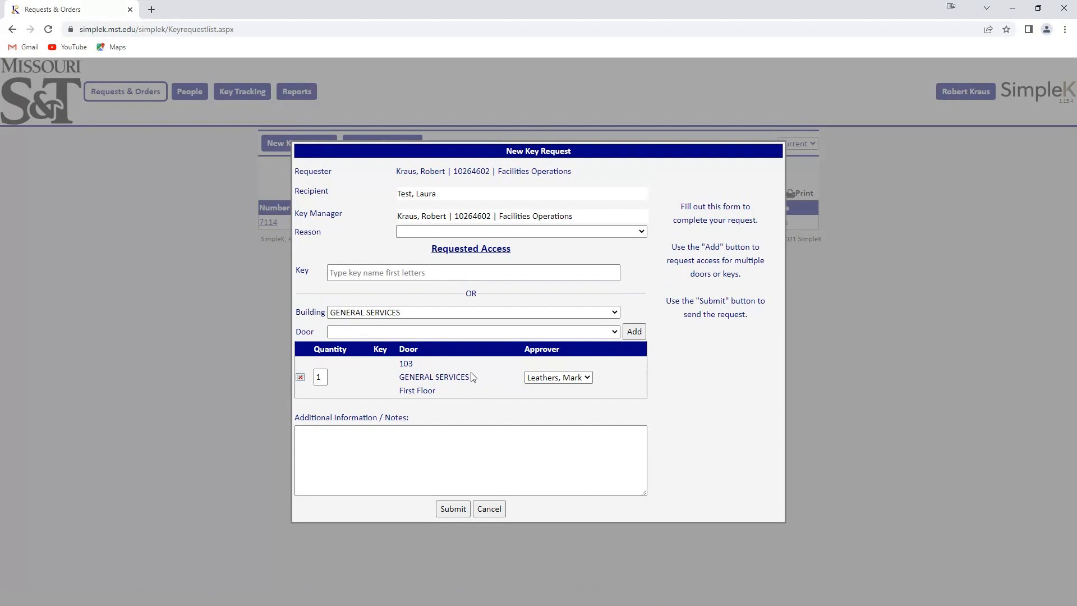
Step: Write a note reading 'Test Key Order', followed by a mention of the demo video
click(314, 453)
text(T)
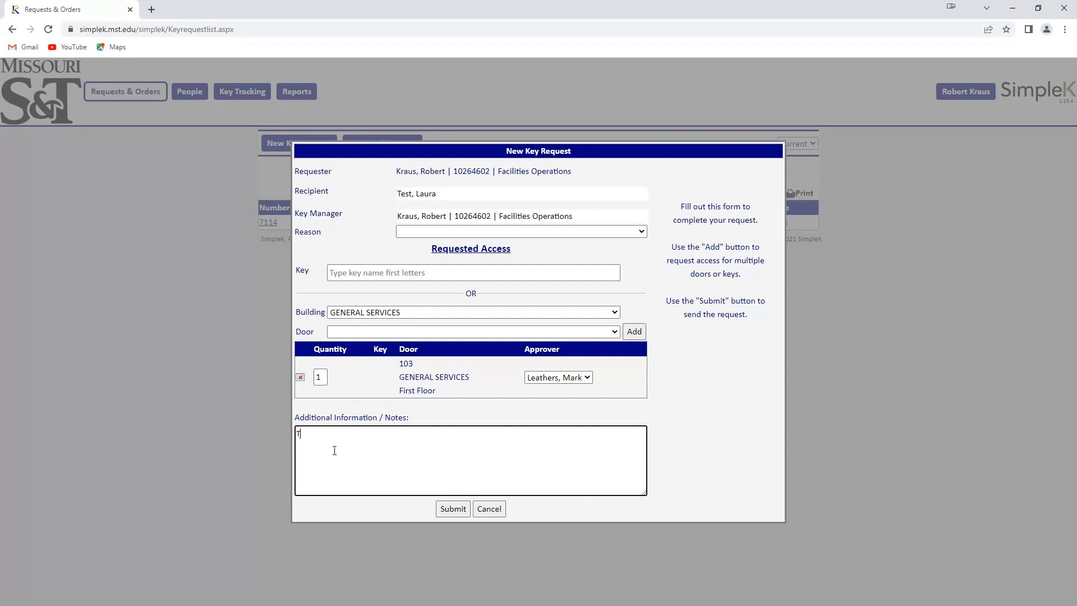
text(est Key Order)
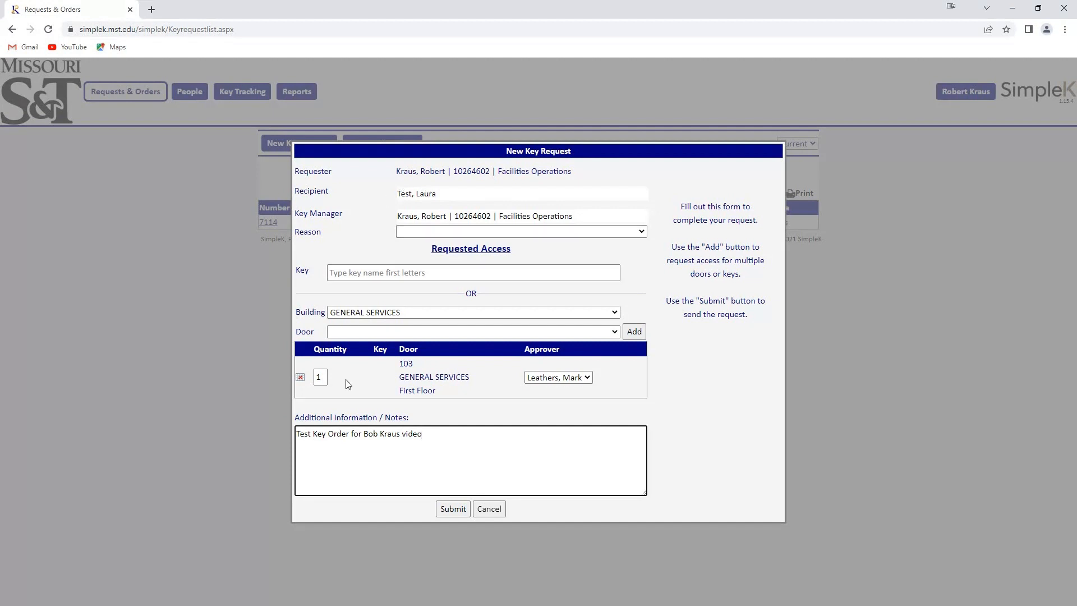
Step: Submit the key request and close the confirmation to return to Issuance Requests
click(453, 509)
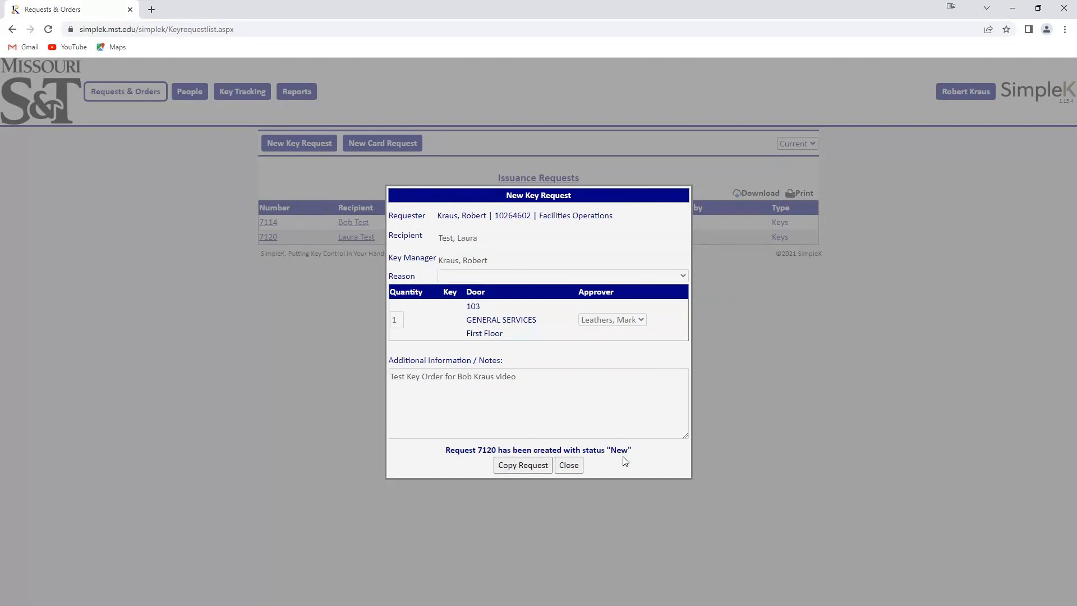
click(570, 467)
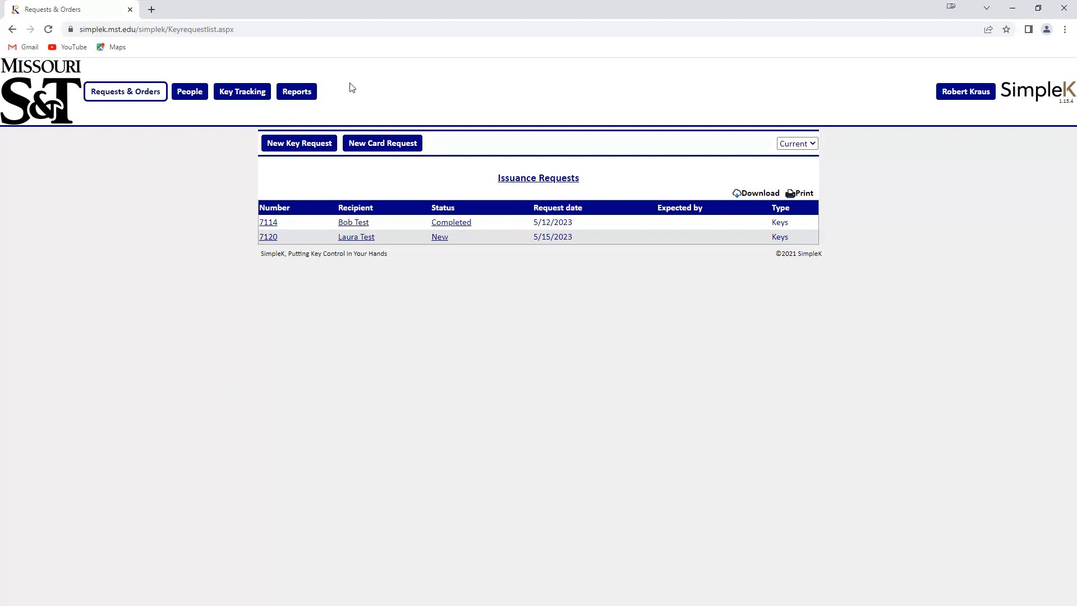
Step: Switch from SimpleK to the full-screen Software Demonstration title slide
mouse_move(311, 95)
key(alt+Tab)
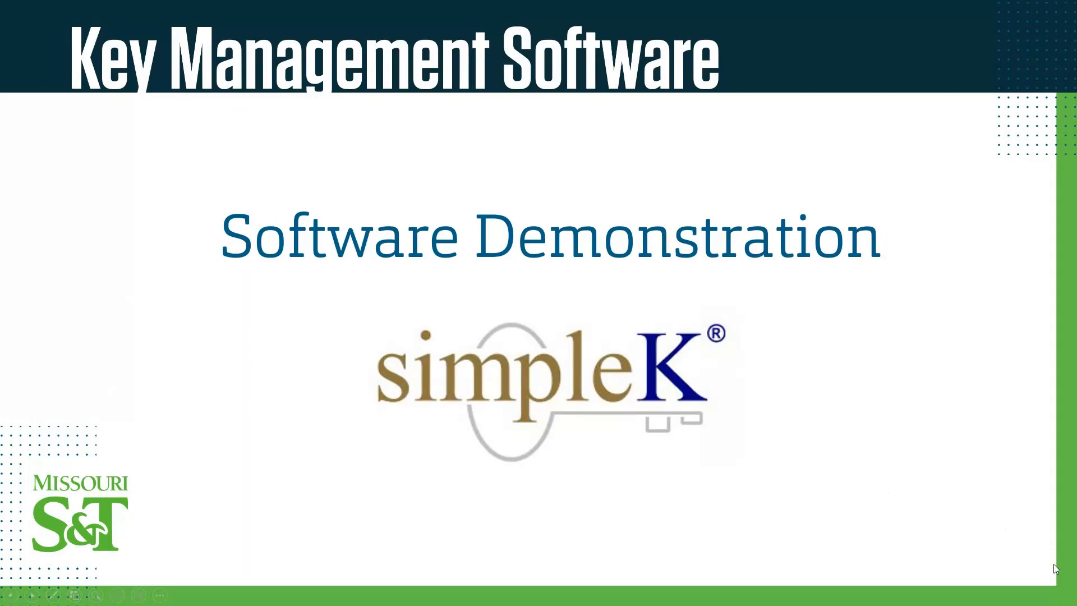